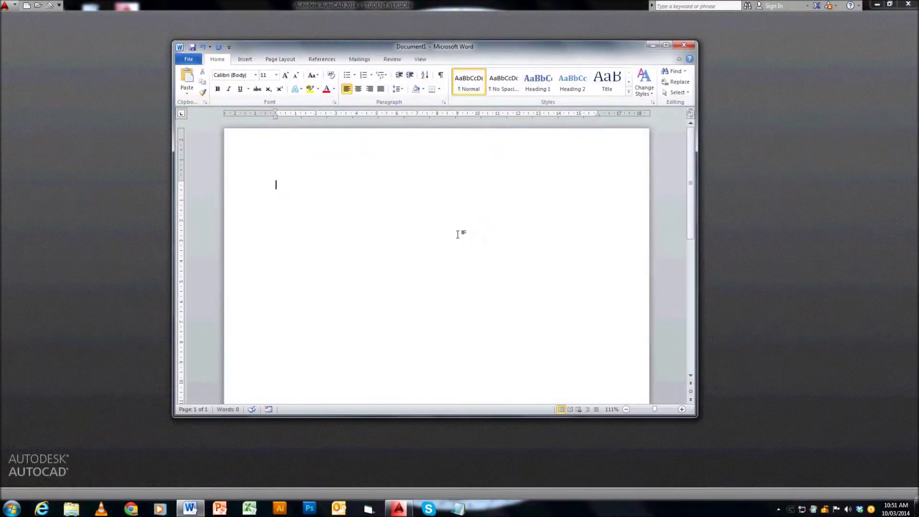
Write the intro note listing commands such as Line, DIMlinear, Circle, Trim
type("tain")
key("Return")
type("commands")
key("ctrl+a")
key("Right")
key("Return")
key("Return")
type("Such as Line, DIMlinear, Circle, Trim,")
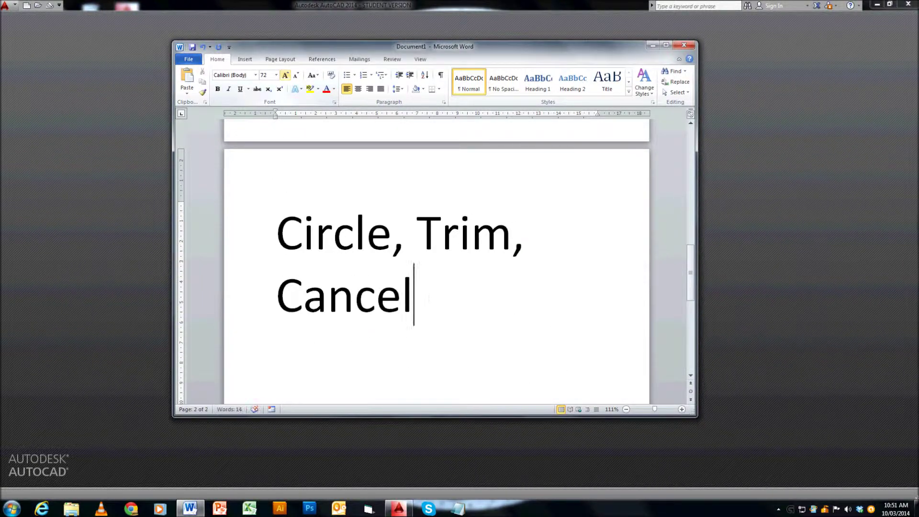
key("Return")
key("Return")
type("Its actually more like CAD than gaming f")
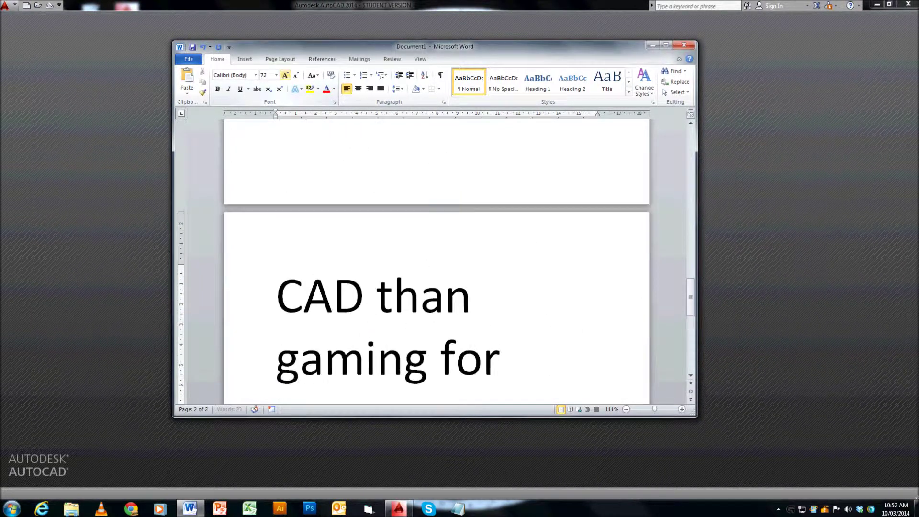
Clear the note text to start fresh and bring up the Start menu
key("ctrl+a")
key("Delete")
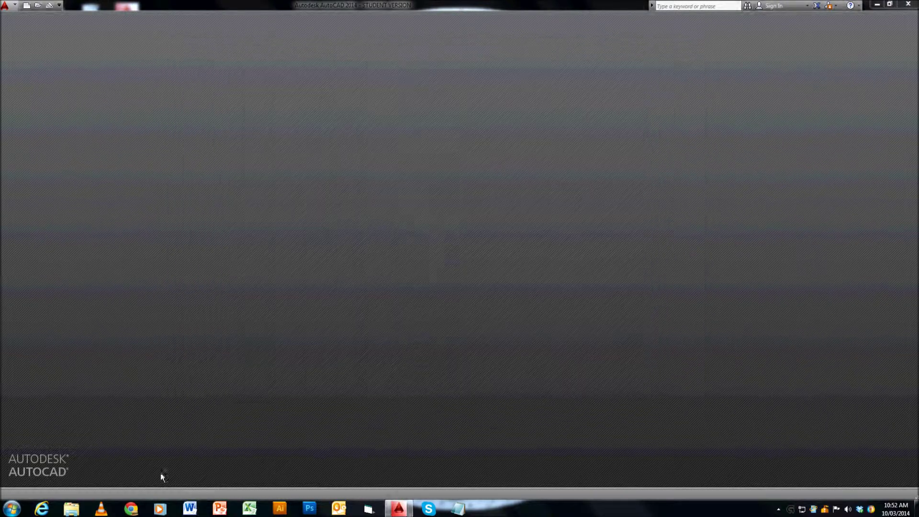
left_click(12, 508)
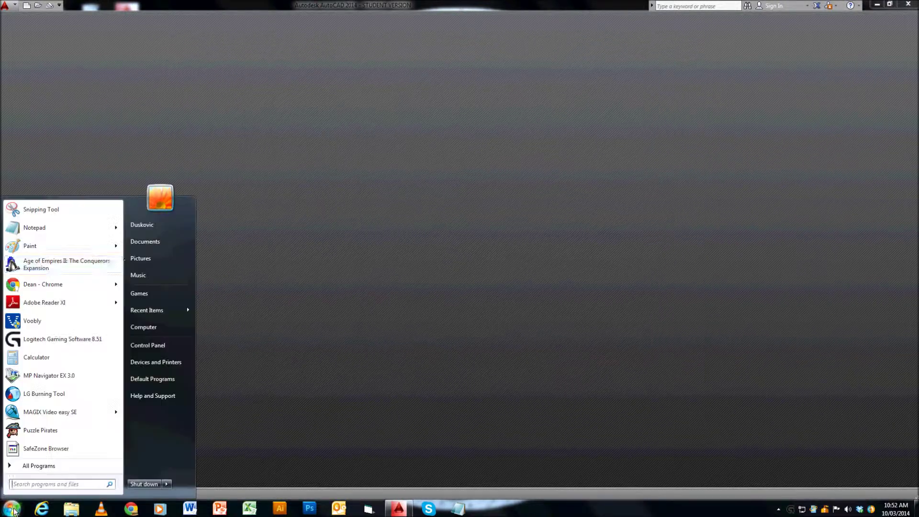
Open the recent CIVE 1212 RC drawing PDF at the hand-drawn footing sketch
left_click(173, 225)
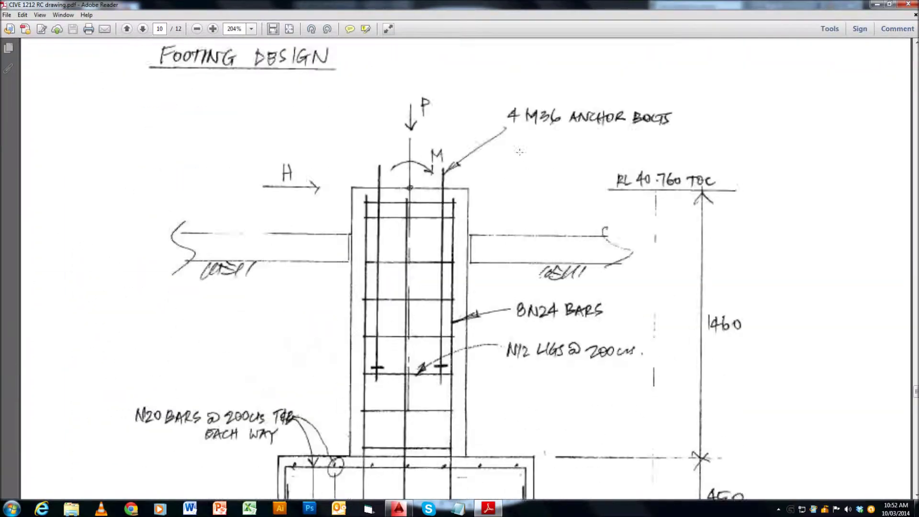
scroll(520, 151, "down", 3)
left_click(452, 268)
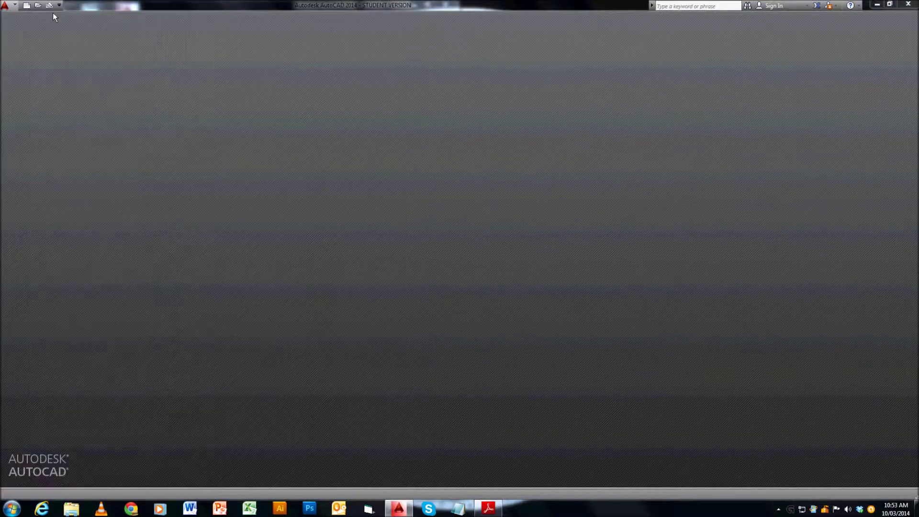
Open the footing drawing from AutoCAD's recent drawings list
right_click(399, 509)
left_click(380, 345)
scroll(474, 183, "up", 3)
scroll(308, 273, "down", 5)
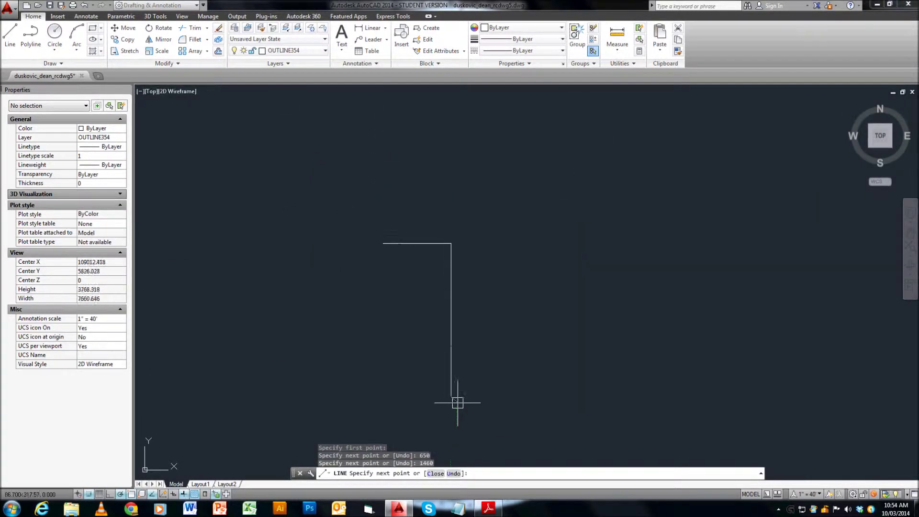
Extend the column line 450 down, then fillet and stretch the inner reinforcement outline
type("450")
key("Return")
scroll(450, 237, "down", 3)
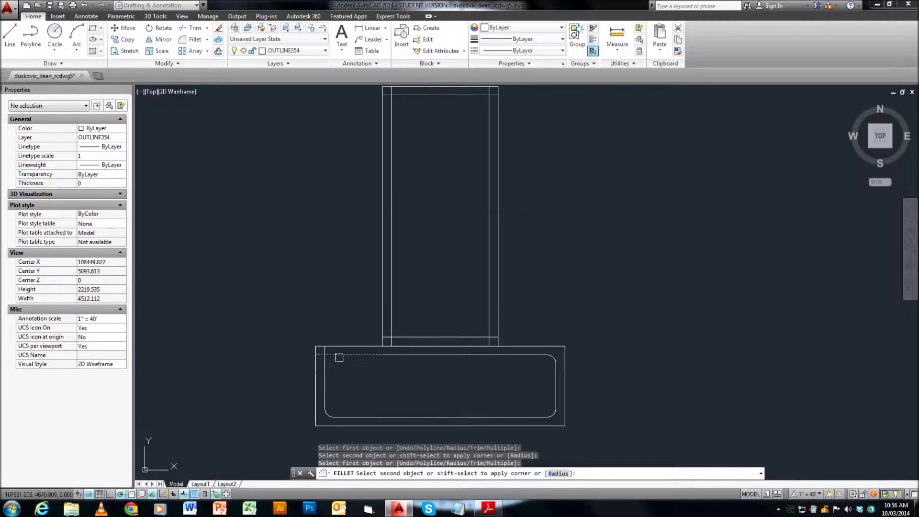
left_click(326, 368)
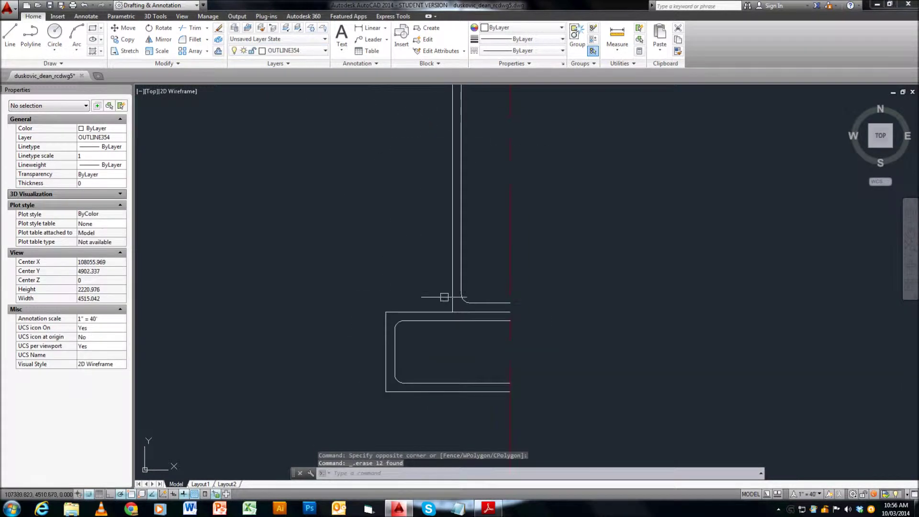
left_click(358, 362)
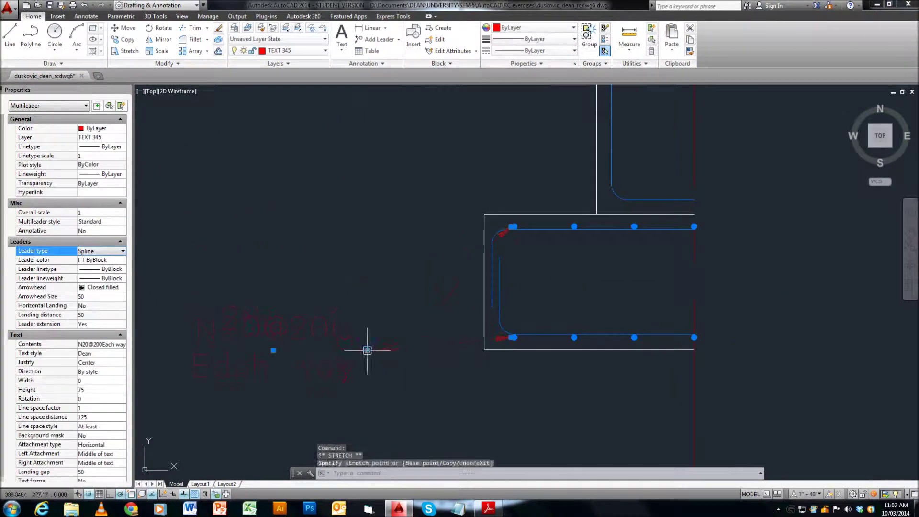
Fill the blinding strip below the footing with the AR-SAND hatch pattern
key("Escape")
key("Escape")
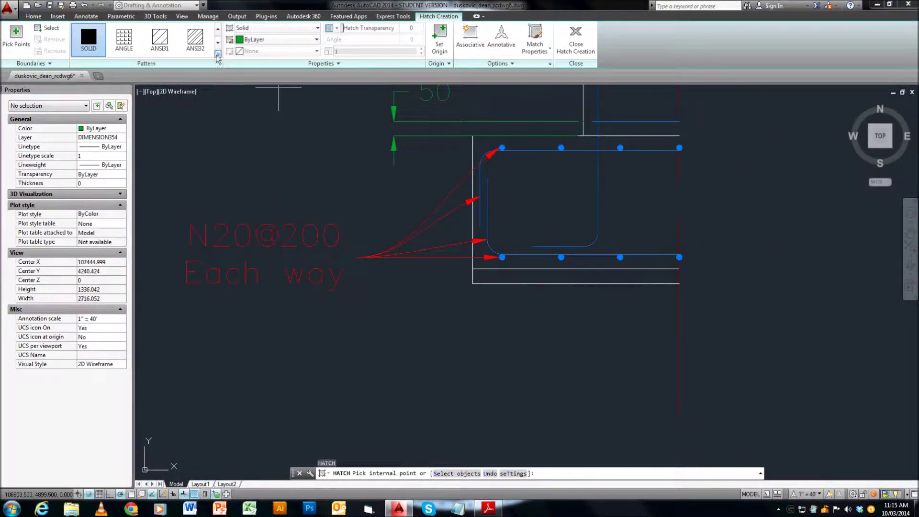
left_click(218, 54)
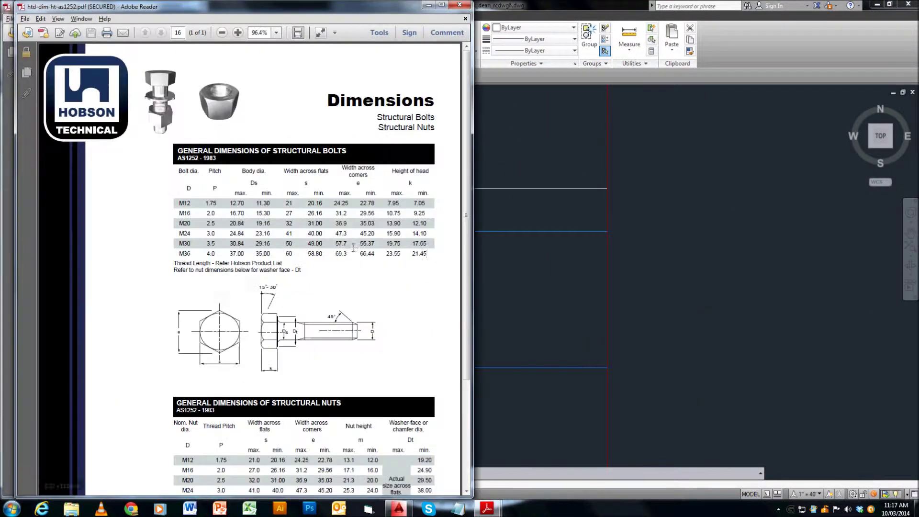
Scroll the Hobson bolt table to read the M36 anchor bolt dimensions
scroll(557, 307, "up", 3)
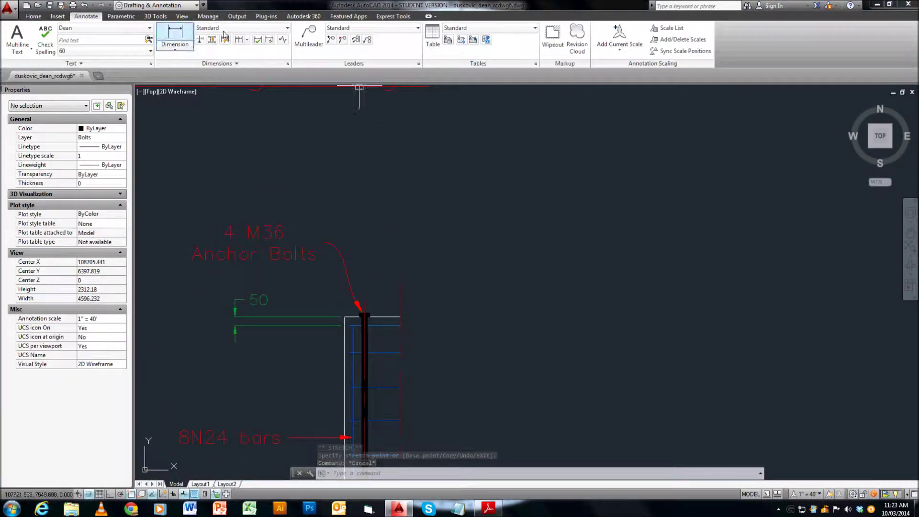
Edit the leader label and group the moment arc with its arrowhead
double_click(388, 266)
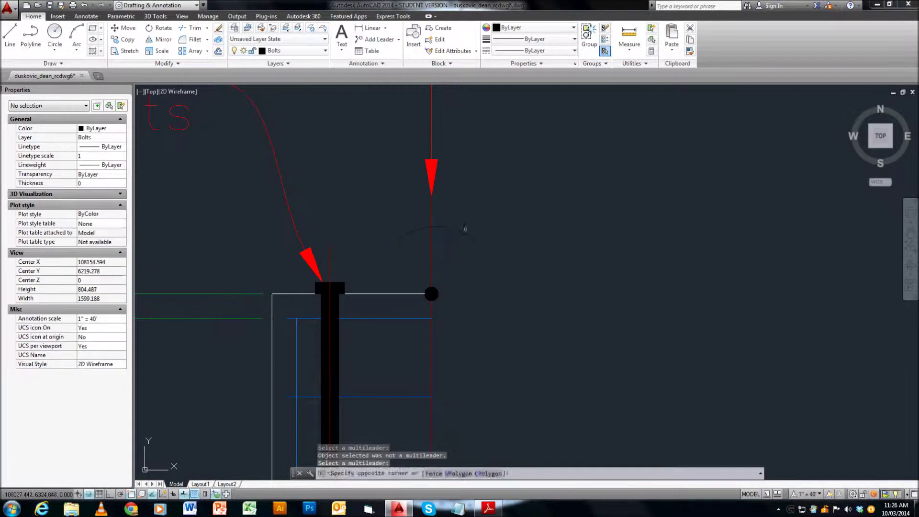
scroll(431, 283, "up", 2)
left_click(401, 316)
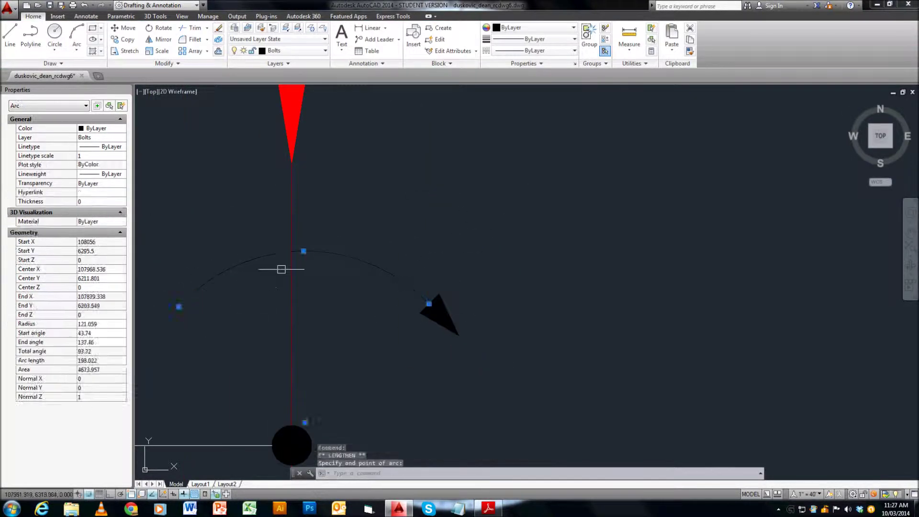
type("gr")
key("Return")
key("Escape")
Scale the moment arrow's arrowhead by 2.5 about its tip
double_click(429, 98)
left_click(345, 322)
scroll(345, 322, "up", 5)
scroll(400, 304, "up", 5)
left_click(462, 363)
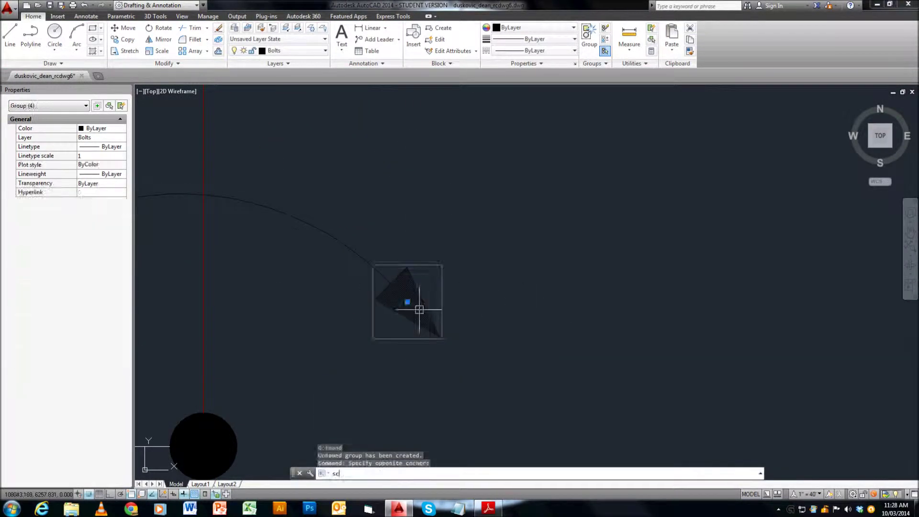
left_click(406, 304)
type("2.5")
key("Return")
scroll(401, 287, "down", 3)
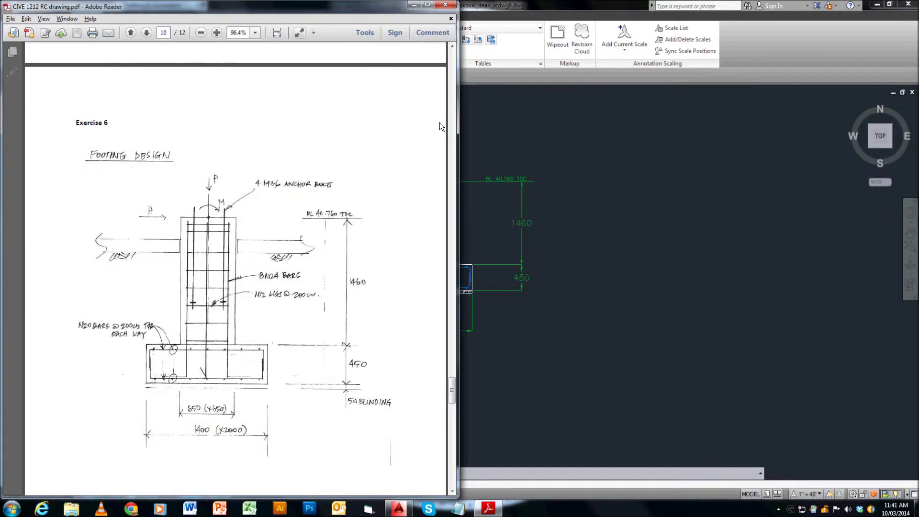
Move the Footing Design title into its final position on the sheet
scroll(470, 287, "up", 5)
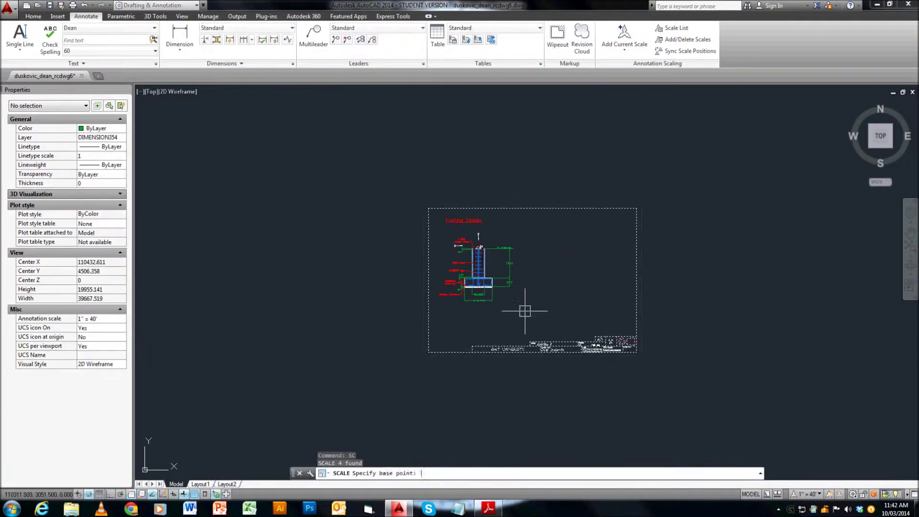
scroll(529, 306, "up", 3)
left_click(259, 146)
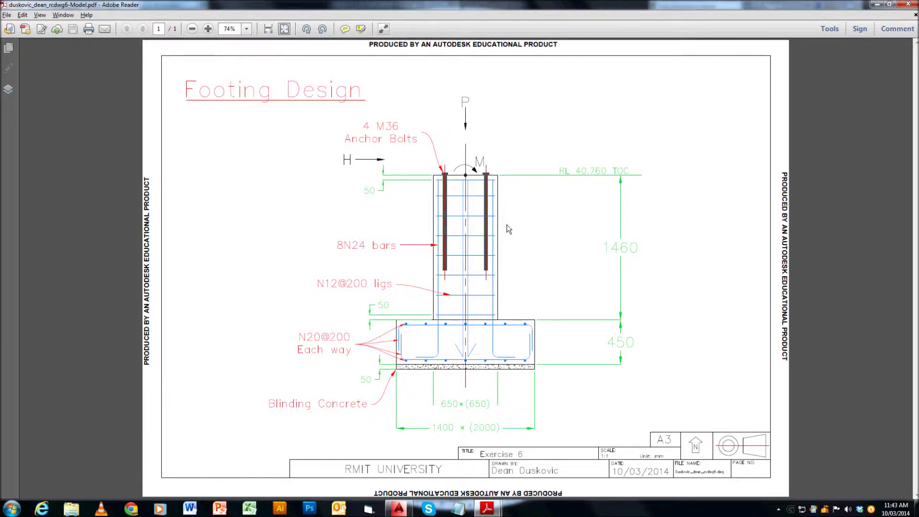
Fit the PDF page and toggle the Bolts and CENTRE354 layers off and on
scroll(489, 237, "up", 4, "ctrl")
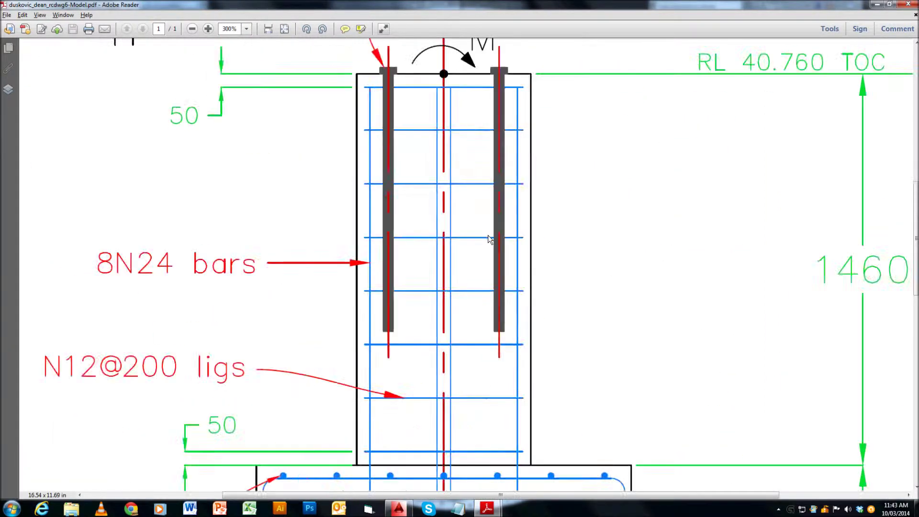
scroll(488, 238, "down", 2, "ctrl")
key("ctrl+0")
left_click(8, 47)
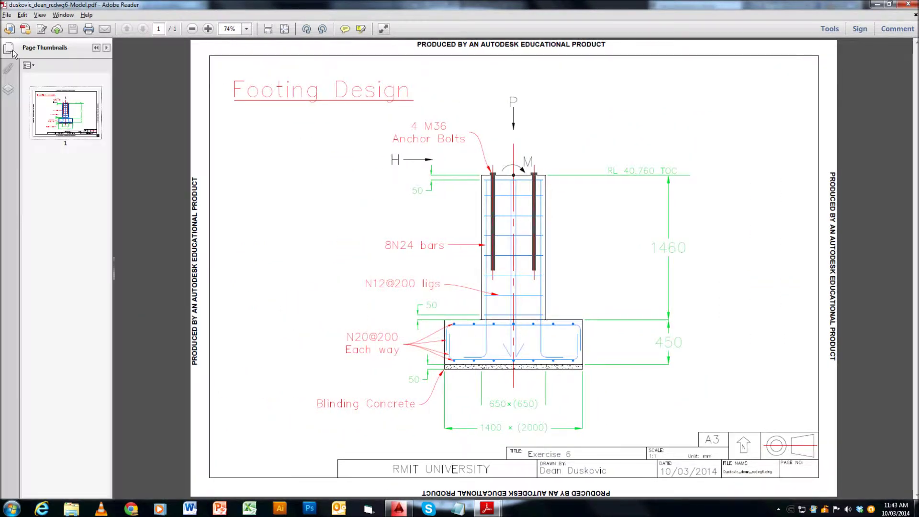
left_click(8, 89)
left_click(26, 78)
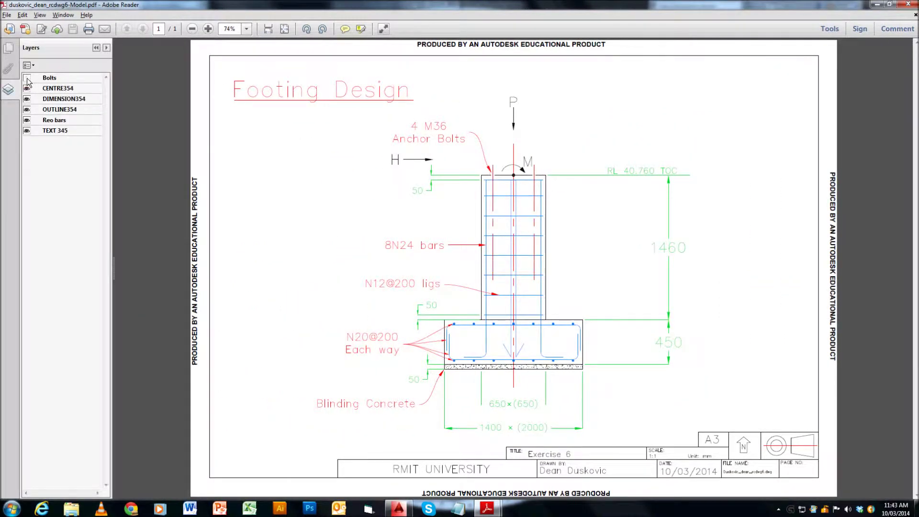
left_click(27, 78)
left_click(27, 78)
left_click(27, 88)
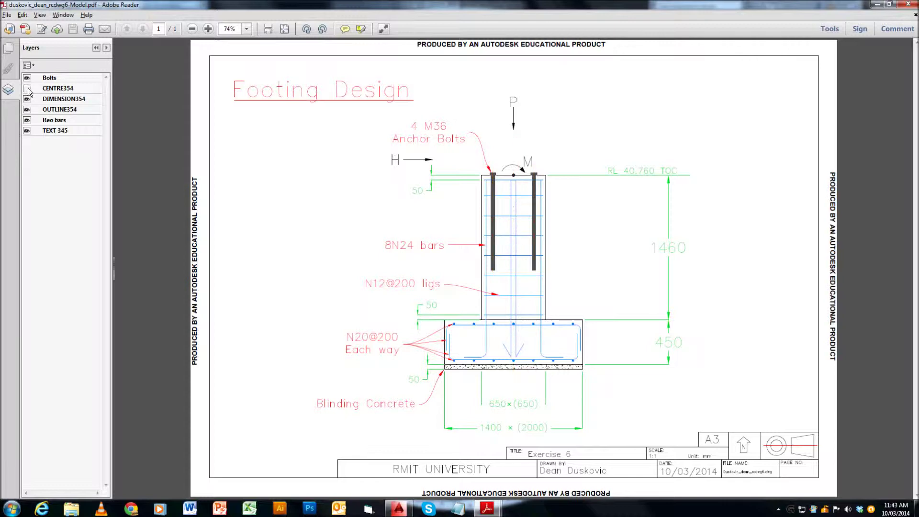
left_click(27, 89)
left_click(27, 89)
Toggle the OUTLINE354, Reo bars, TEXT 345 and DIMENSION354 layers, then close the PDF
left_click(27, 109)
left_click(26, 109)
left_click(27, 109)
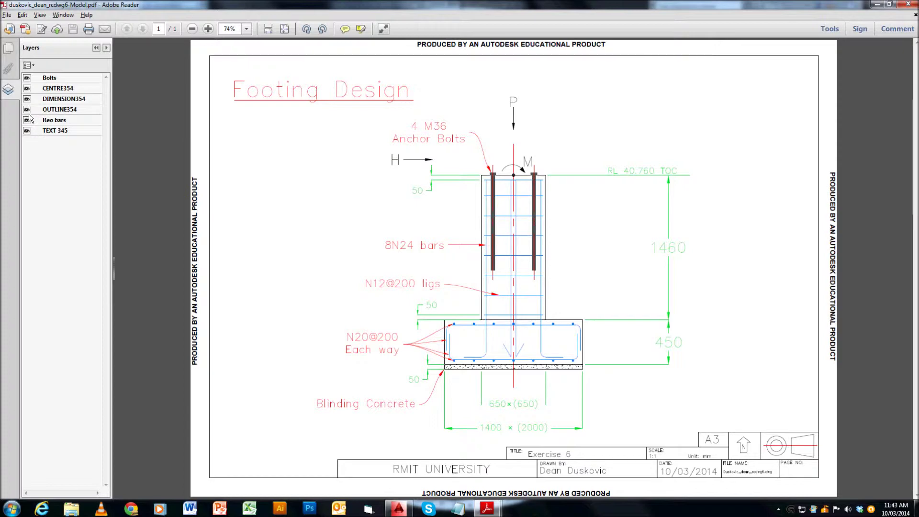
left_click(26, 120)
left_click(27, 120)
left_click(27, 130)
left_click(27, 131)
left_click(27, 99)
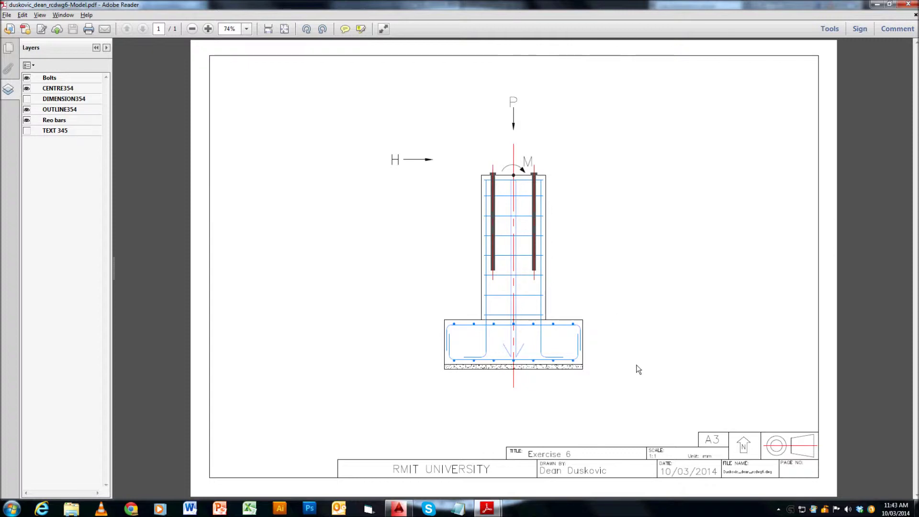
left_click(27, 99)
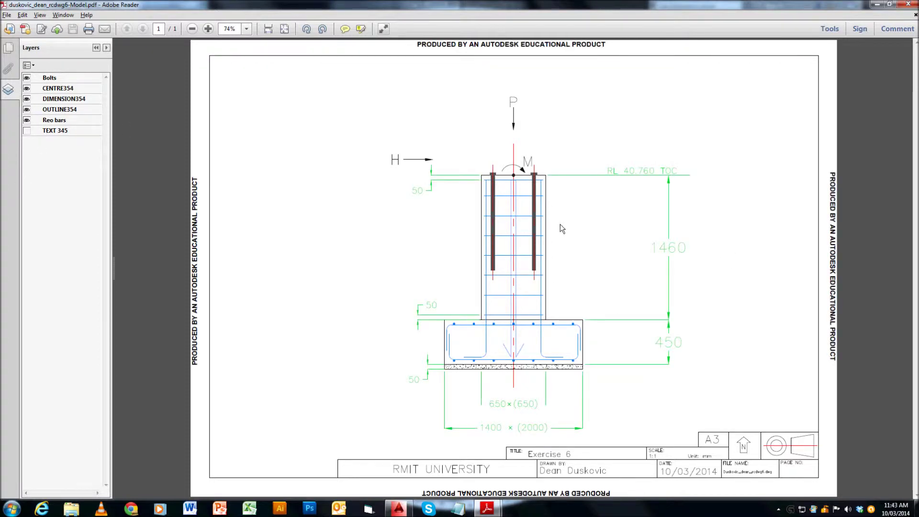
left_click(904, 4)
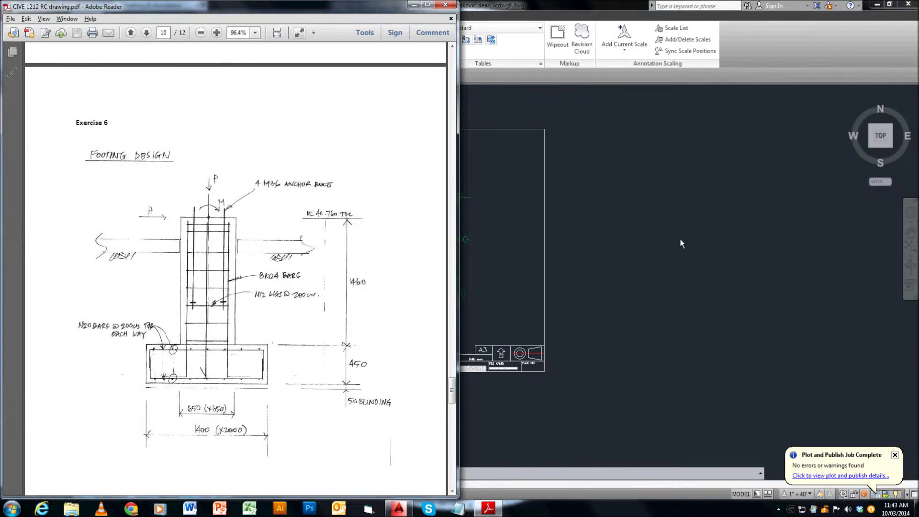
Adjust the position of the green 50 cover dimension at the footing's top edge
left_click(681, 243)
scroll(456, 271, "up", 3)
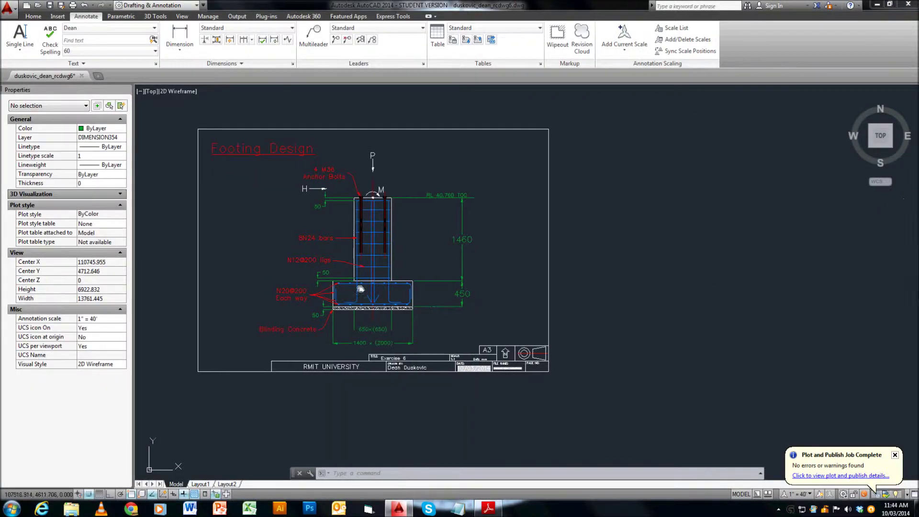
scroll(456, 271, "up", 5)
left_click(452, 260)
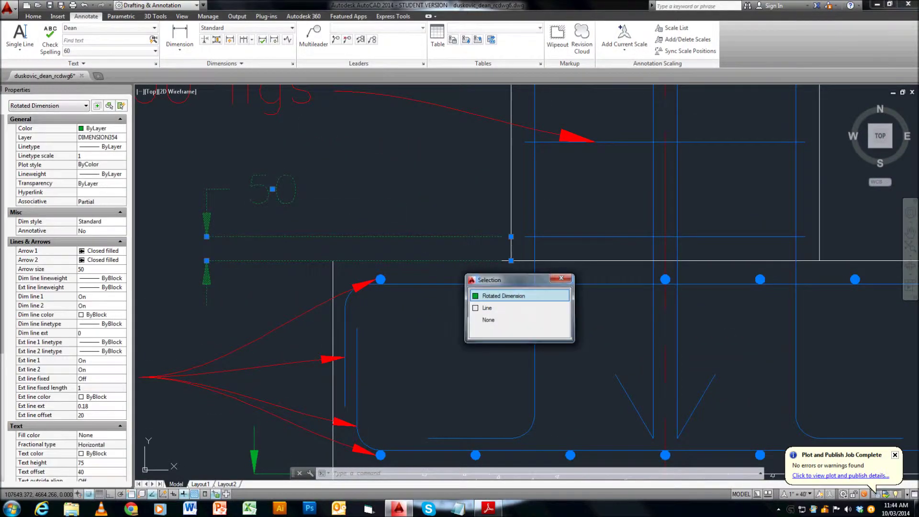
left_click(511, 260)
left_click(332, 260)
key("Escape")
Save the footing drawing with Ctrl+S
scroll(359, 242, "down", 5)
scroll(485, 315, "down", 3)
scroll(485, 315, "up", 3)
key("ctrl+s")
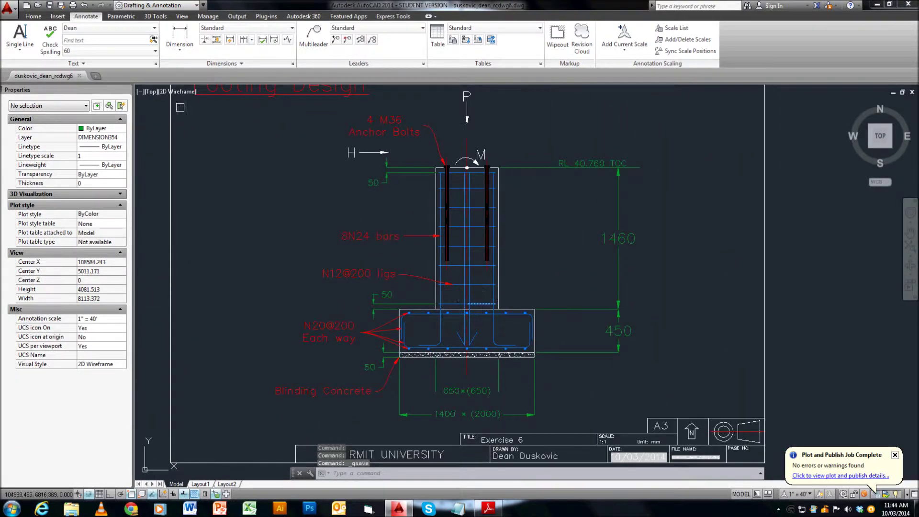
left_click(9, 8)
key("Escape")
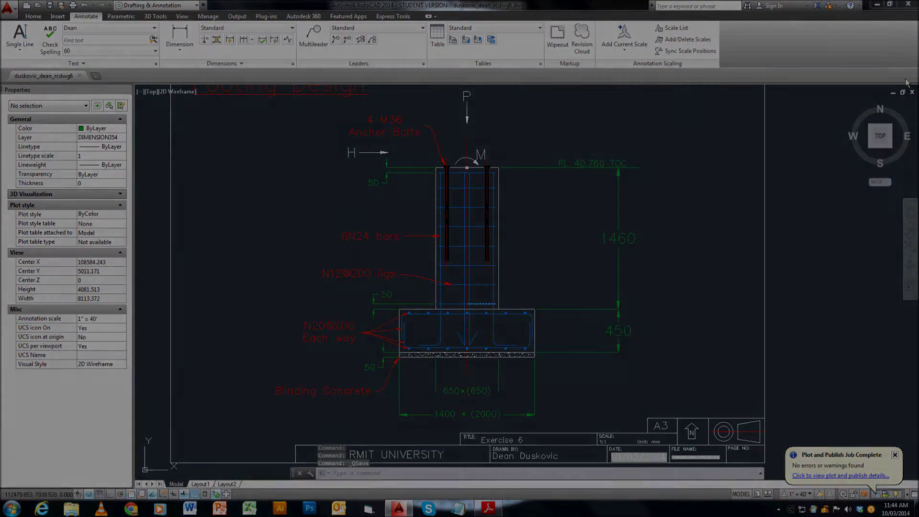